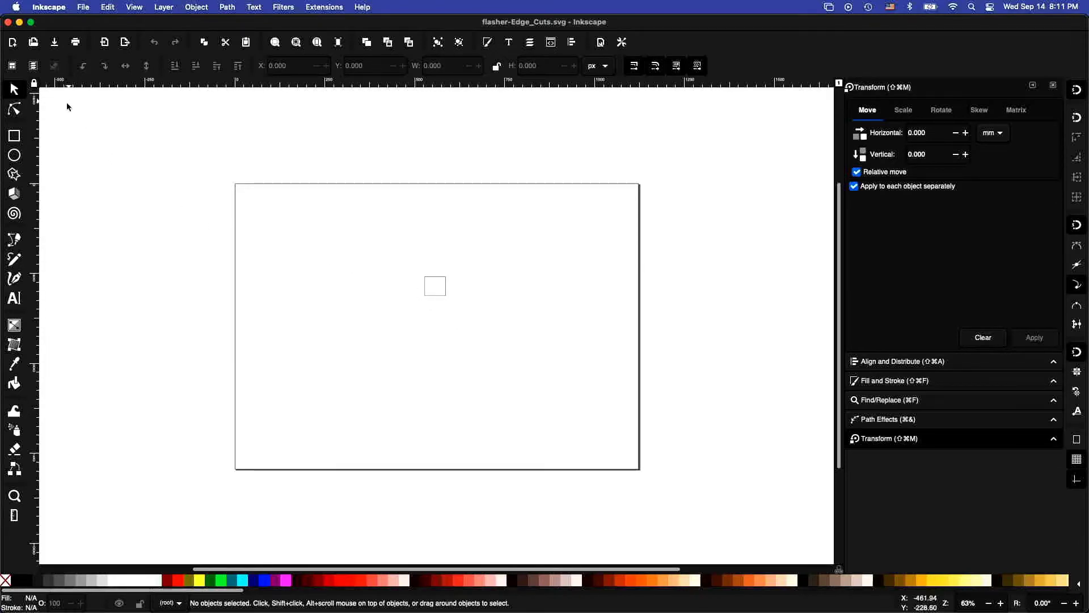
# - Close the edge cuts drawing, then open flasher-F_Paste.svg in an enlarged window and examine its solder paste pads
pyautogui.click(8, 22)
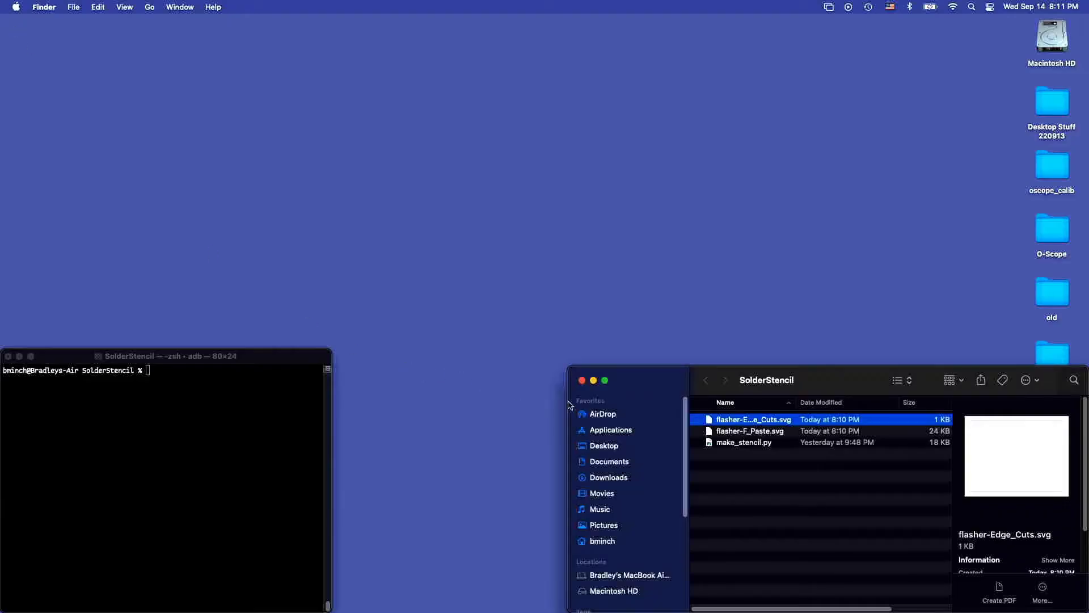
pyautogui.doubleClick(737, 433)
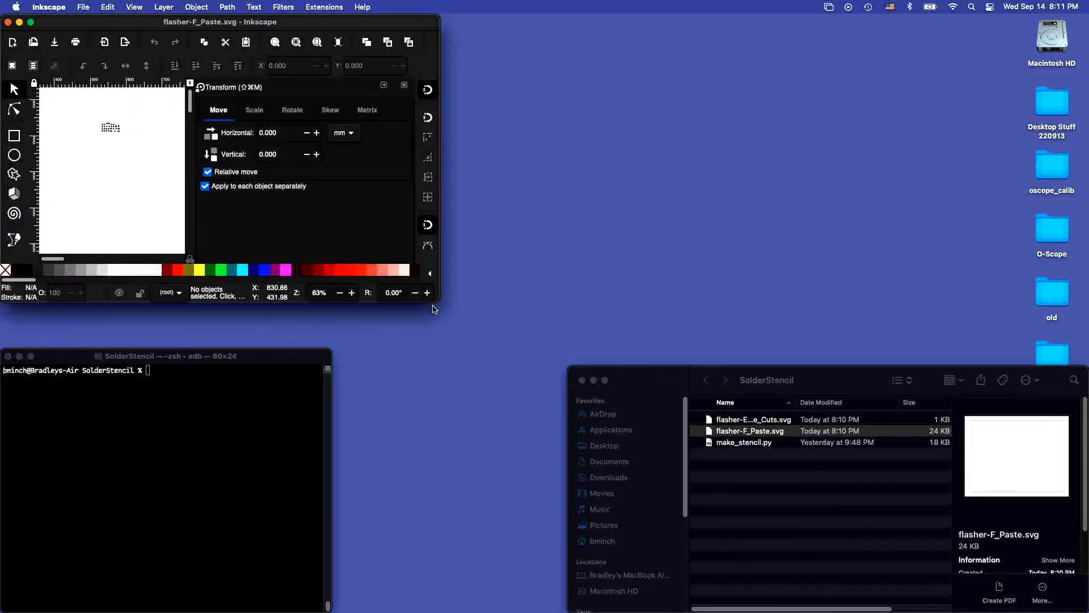
pyautogui.moveTo(437, 304); pyautogui.dragTo(1086, 610)
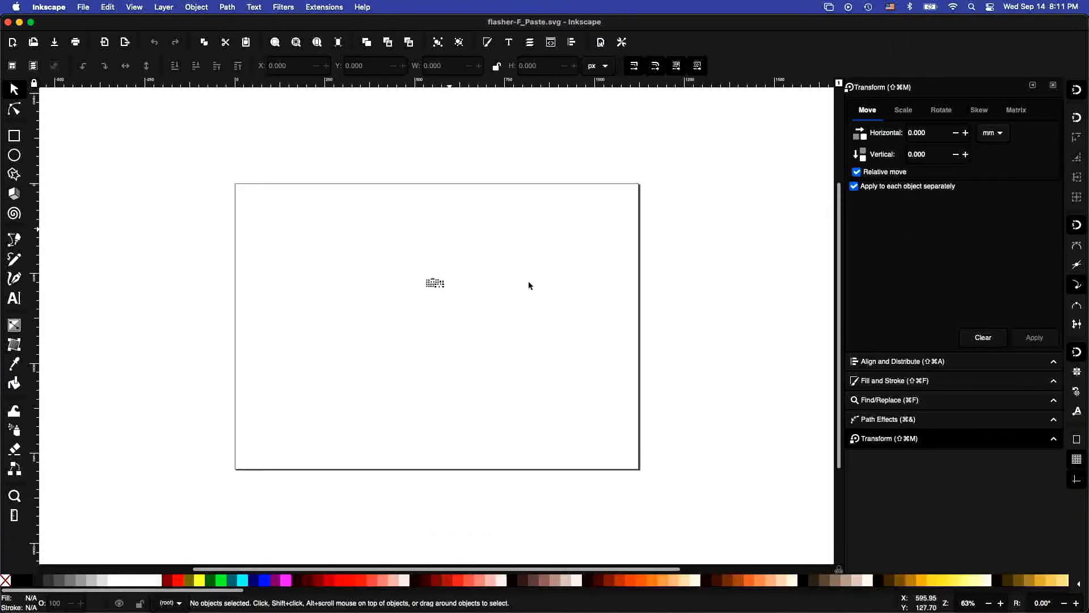
pyautogui.click(299, 45)
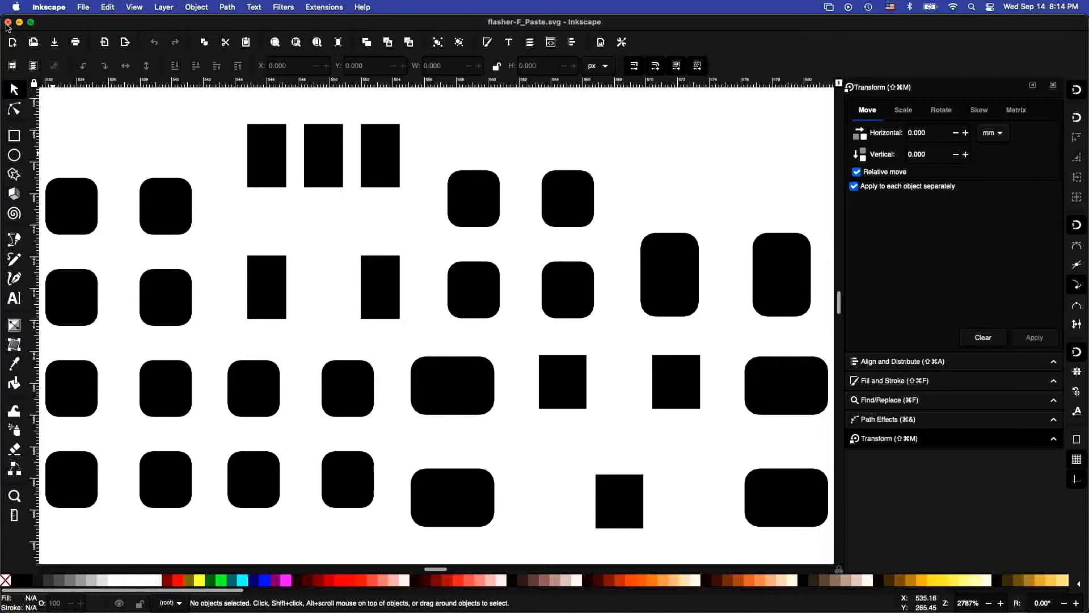
pyautogui.click(8, 23)
# - In Terminal, show the help for make_stencil.py with --help and read its usage and default parameters
pyautogui.click(116, 399)
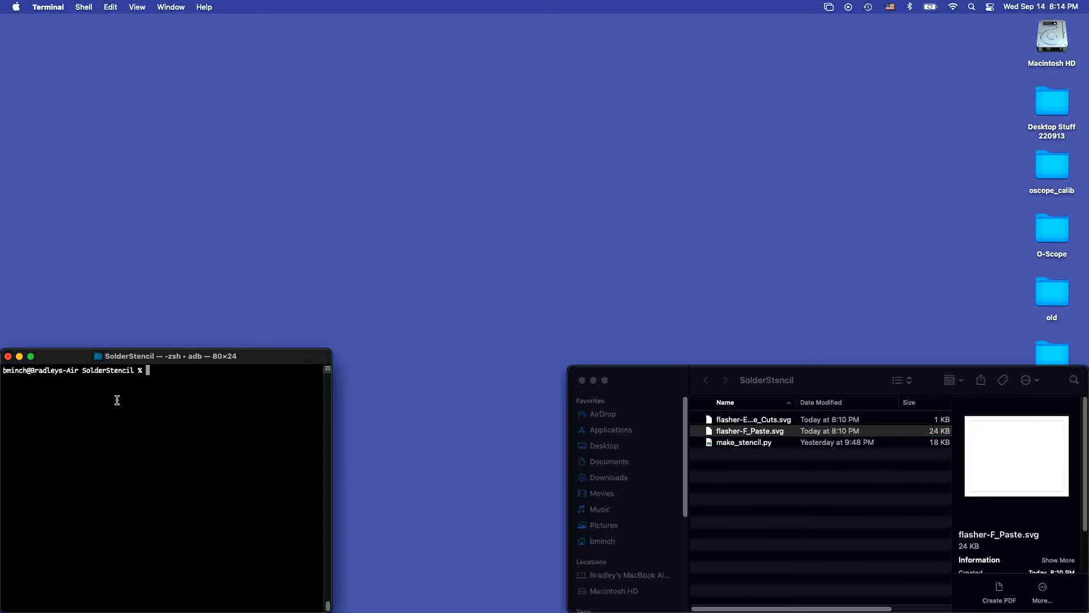
pyautogui.write('./make_stencil -')
pyautogui.press('BackSpace')
pyautogui.press('BackSpace')
pyautogui.write('.py --help')
pyautogui.press('Return')
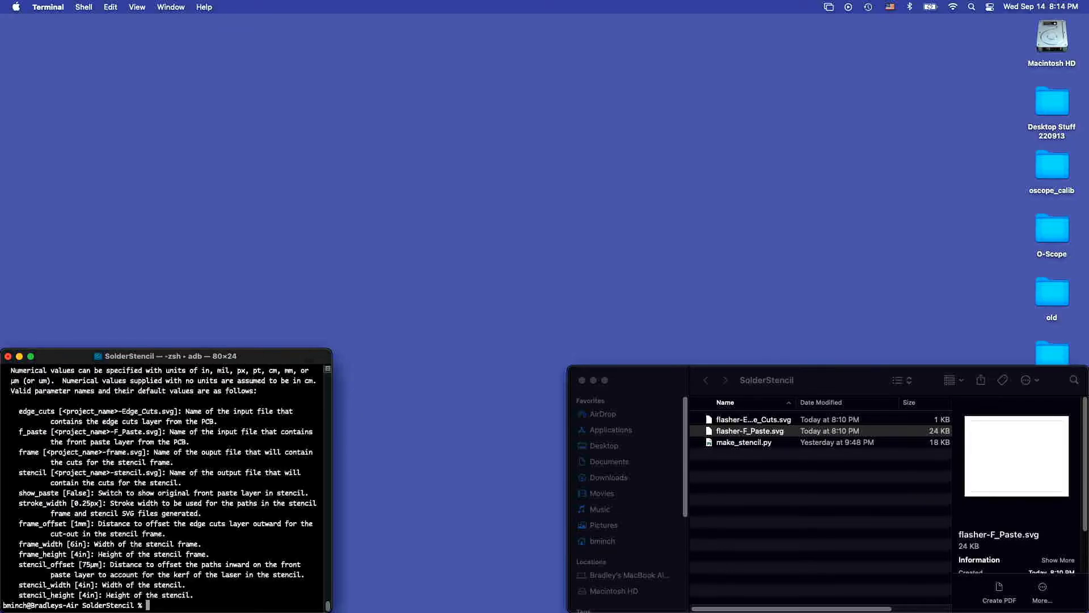
pyautogui.scroll(2, 116, 423)
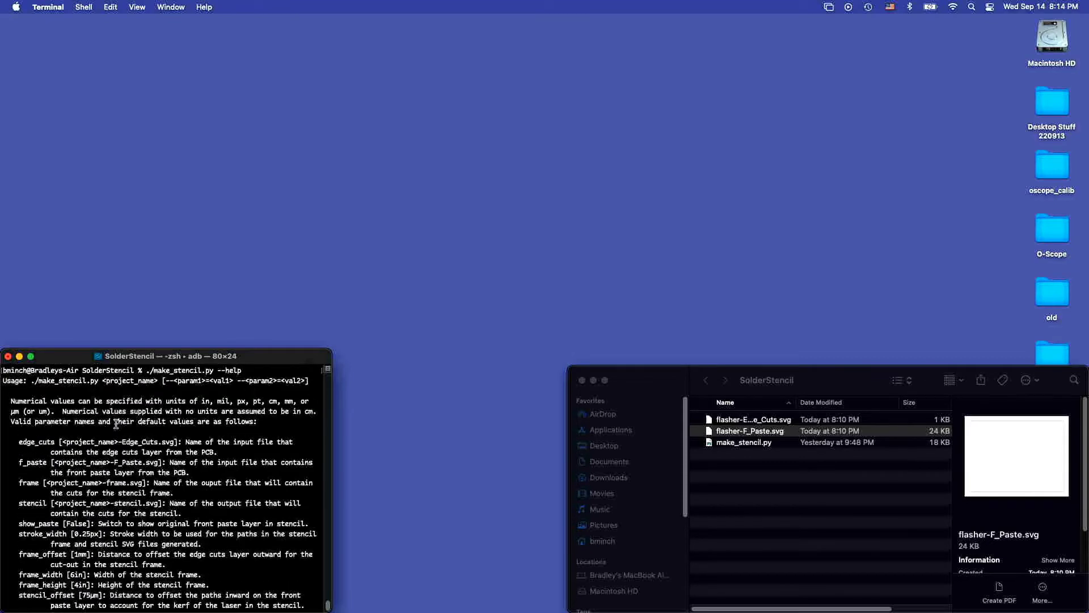
pyautogui.scroll(-1, 115, 424)
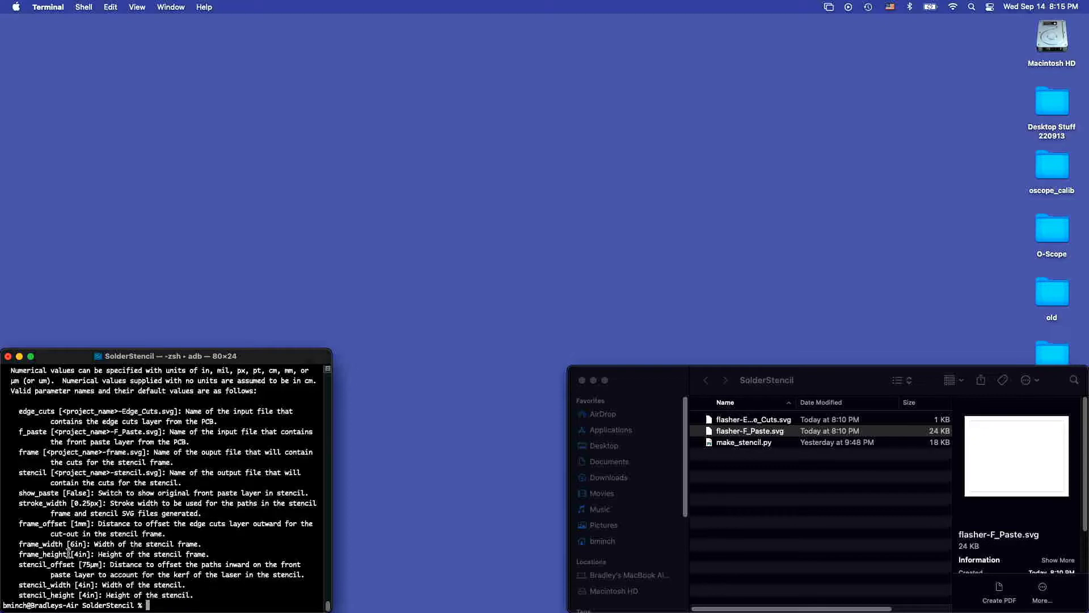
# - Run ./make_stencil.py with the project name flasher to generate the frame and stencil SVG files
pyautogui.write('./ma')
pyautogui.press('Tab')
pyautogui.write('fasl')
pyautogui.press('BackSpace')
pyautogui.press('BackSpace')
pyautogui.press('BackSpace')
pyautogui.write('lasher')
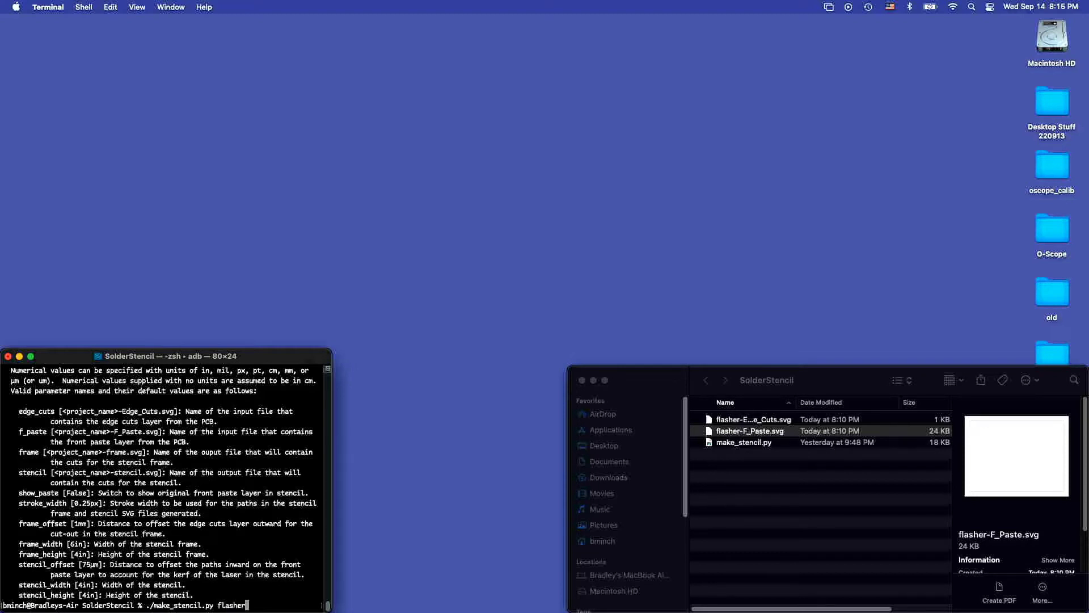
pyautogui.press('Return')
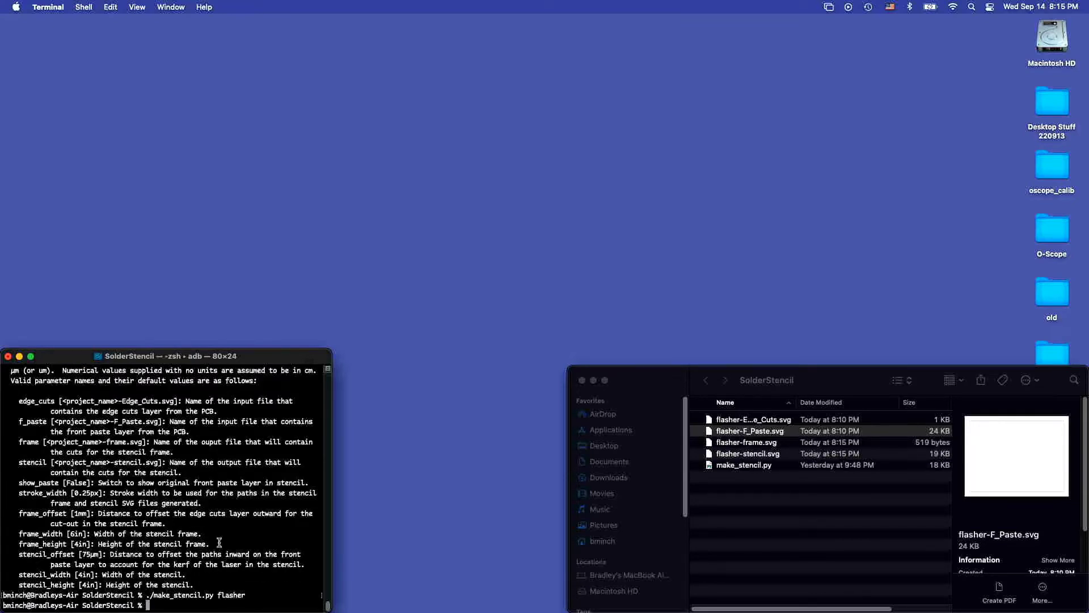
# - Open the generated flasher-frame.svg in Inkscape, examine the frame outline and board cut-out, and close it
pyautogui.doubleClick(733, 448)
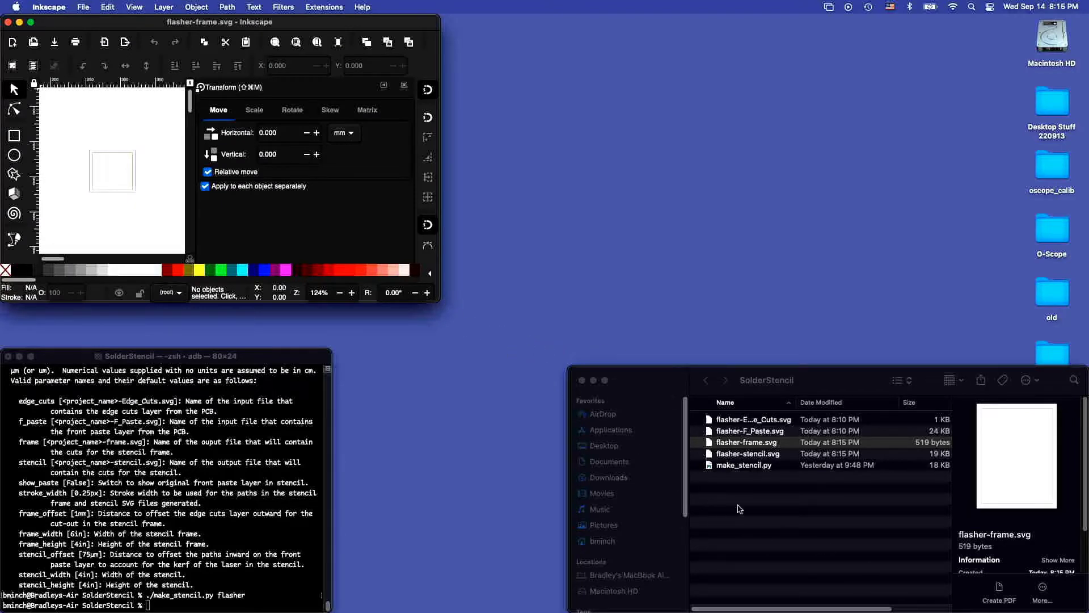
pyautogui.moveTo(445, 306); pyautogui.dragTo(1086, 610)
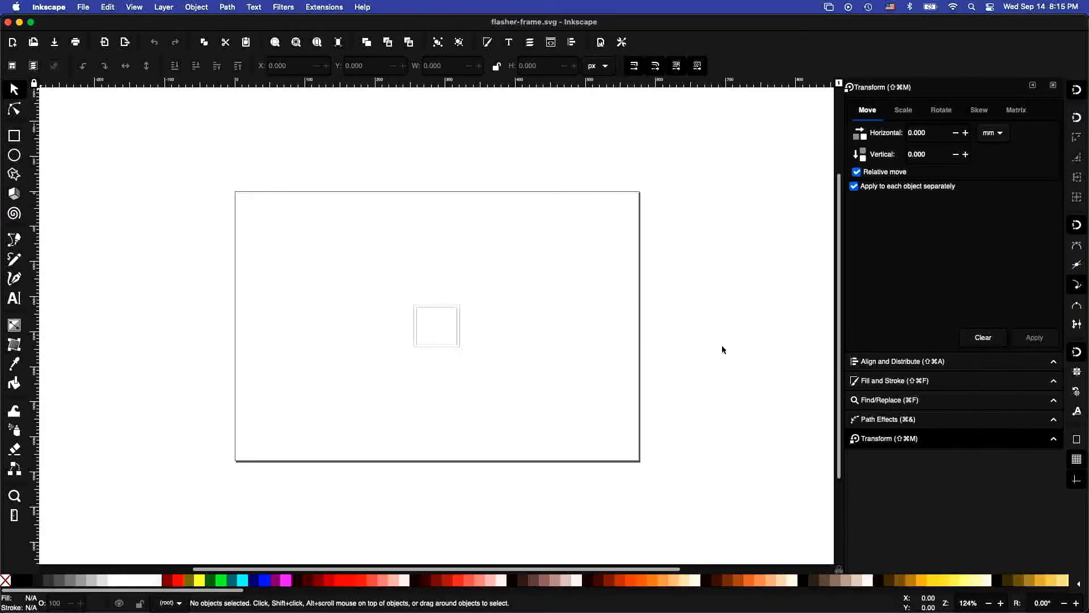
pyautogui.click(317, 43)
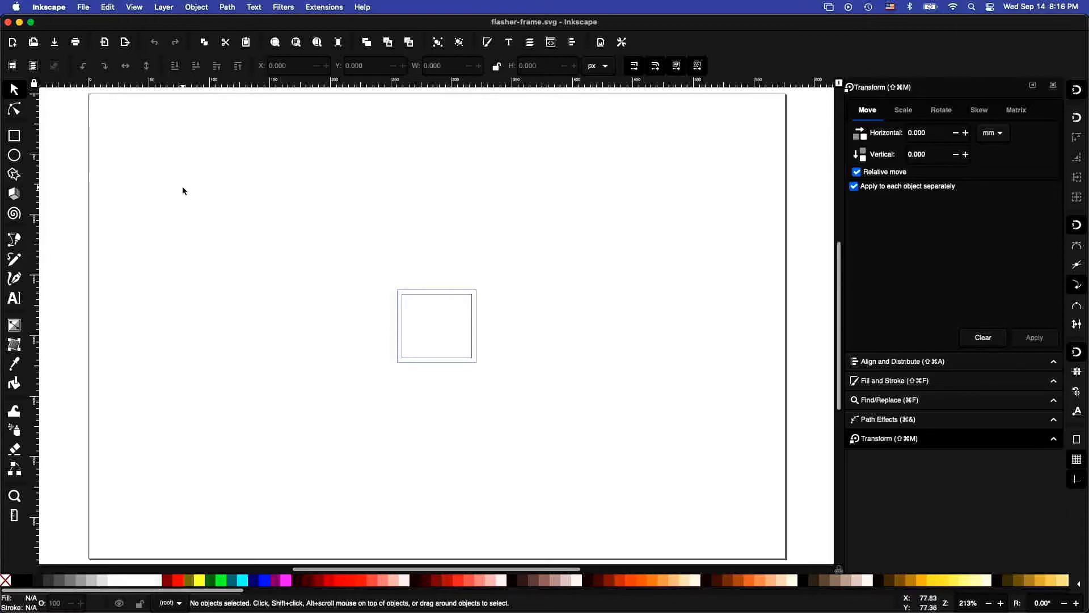
pyautogui.click(9, 24)
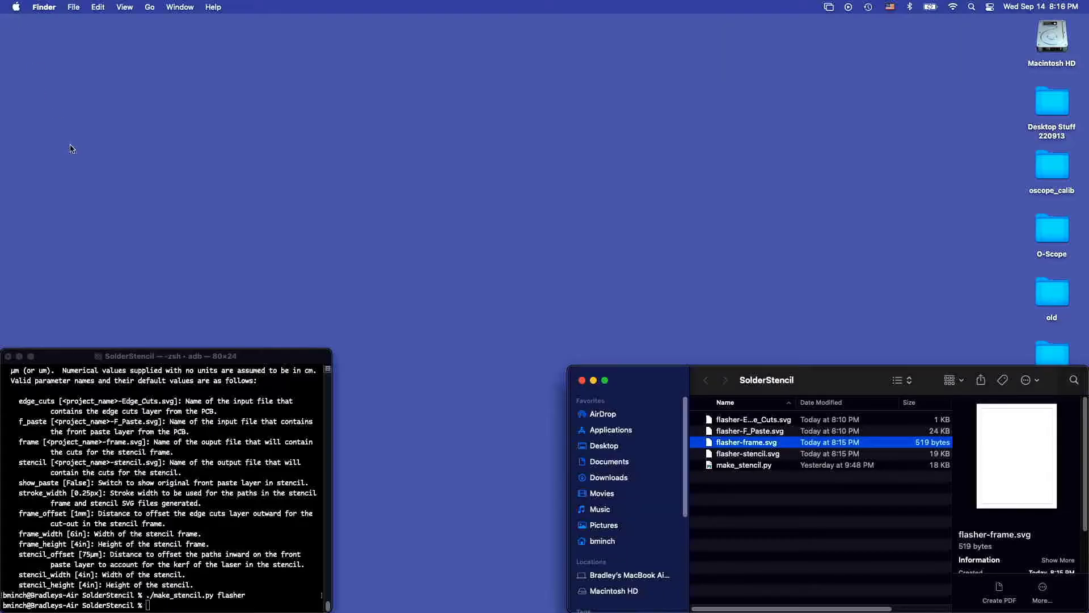
# - Open flasher-stencil.svg, examine the pad cuts up close and on the whole page, and close it
pyautogui.doubleClick(708, 453)
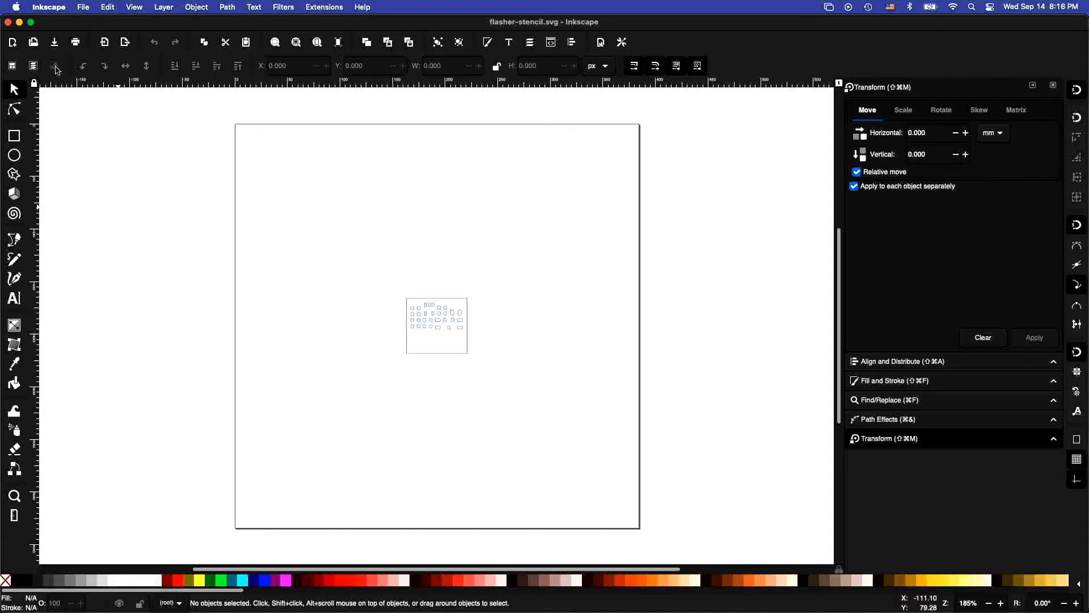
pyautogui.click(296, 43)
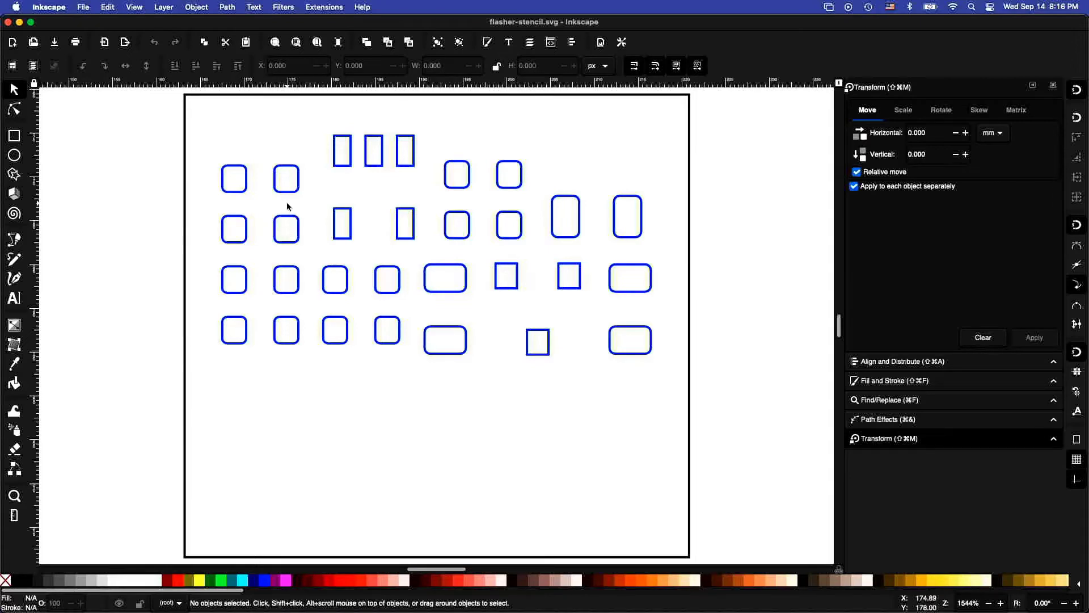
pyautogui.click(317, 43)
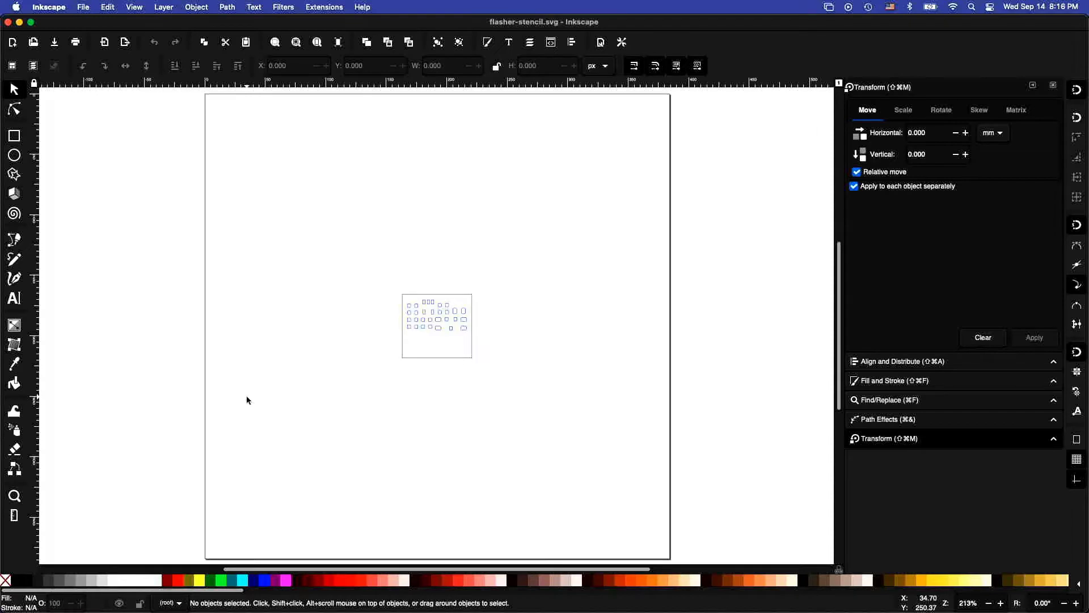
pyautogui.click(8, 23)
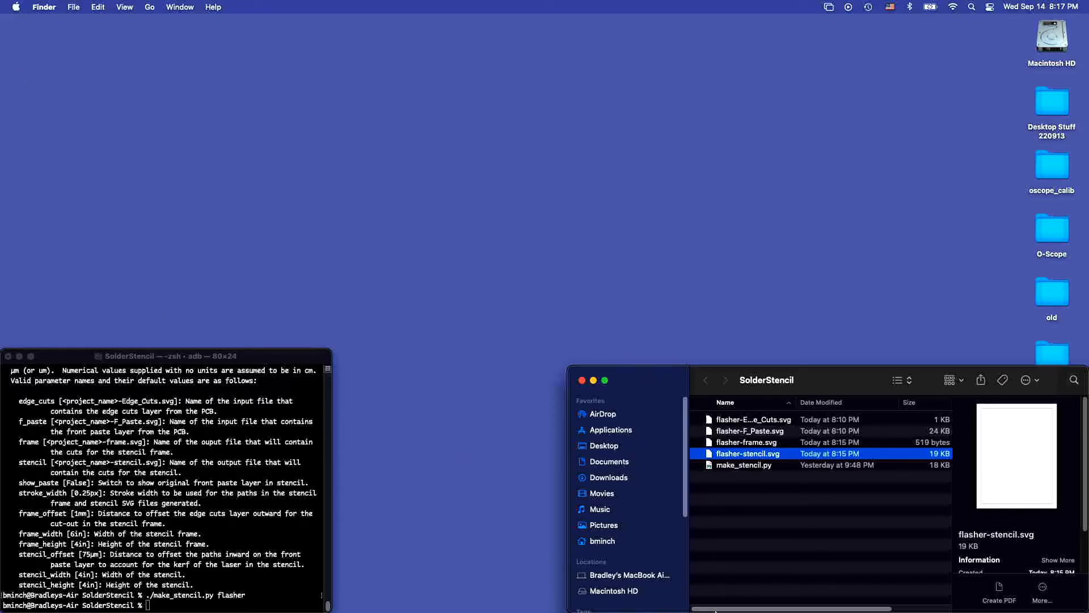
# - Switch to K40 Whisperer, arrange it beside the laser bed camera view, and initialize the laser cutter
pyautogui.moveTo(690, 593)
pyautogui.click(795, 573)
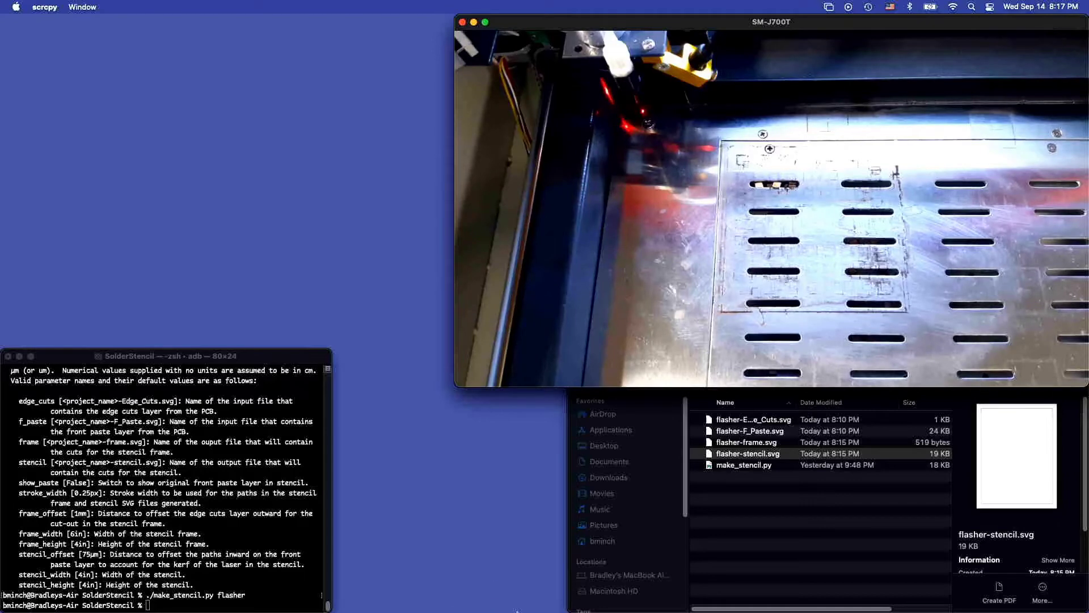
pyautogui.moveTo(505, 610)
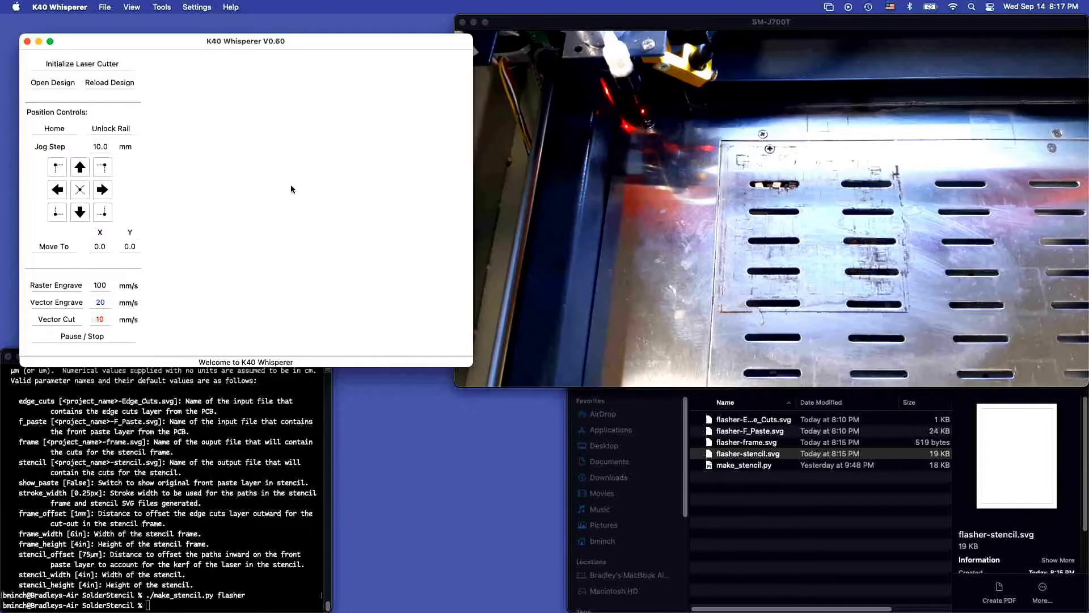
pyautogui.moveTo(230, 40); pyautogui.dragTo(211, 16)
pyautogui.click(106, 49)
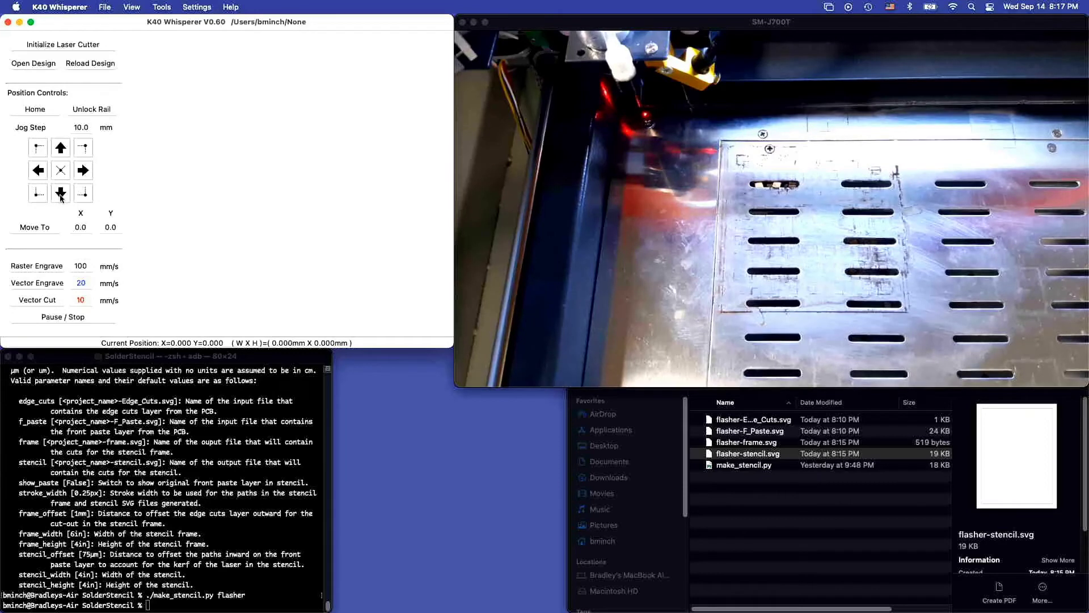
# - Set the Vector Engrave speed to 10 mm/s
pyautogui.click(84, 282)
pyautogui.press('BackSpace')
pyautogui.press('BackSpace')
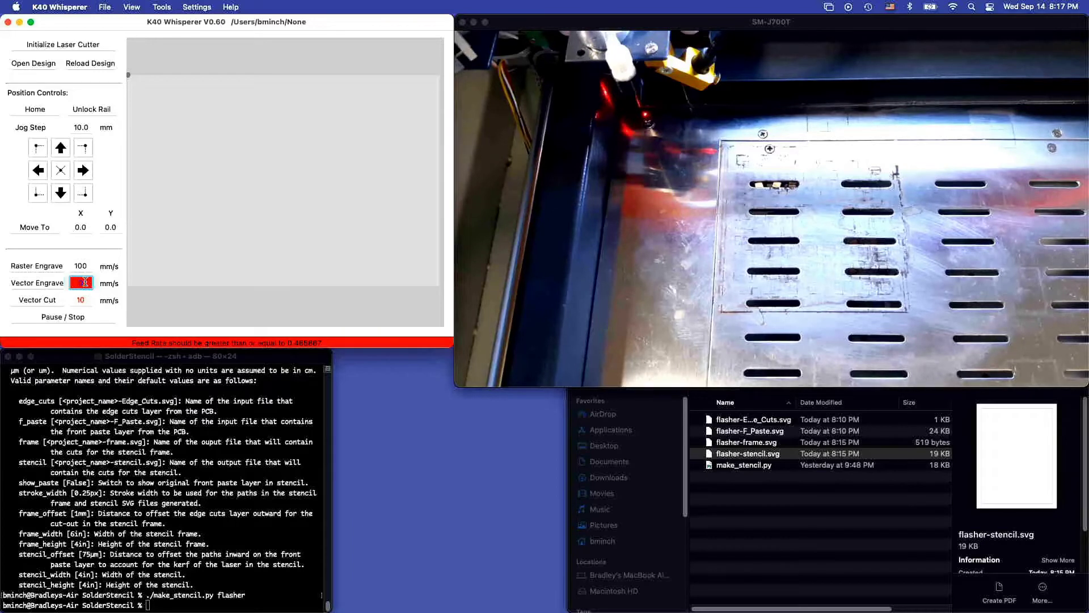
pyautogui.write('10')
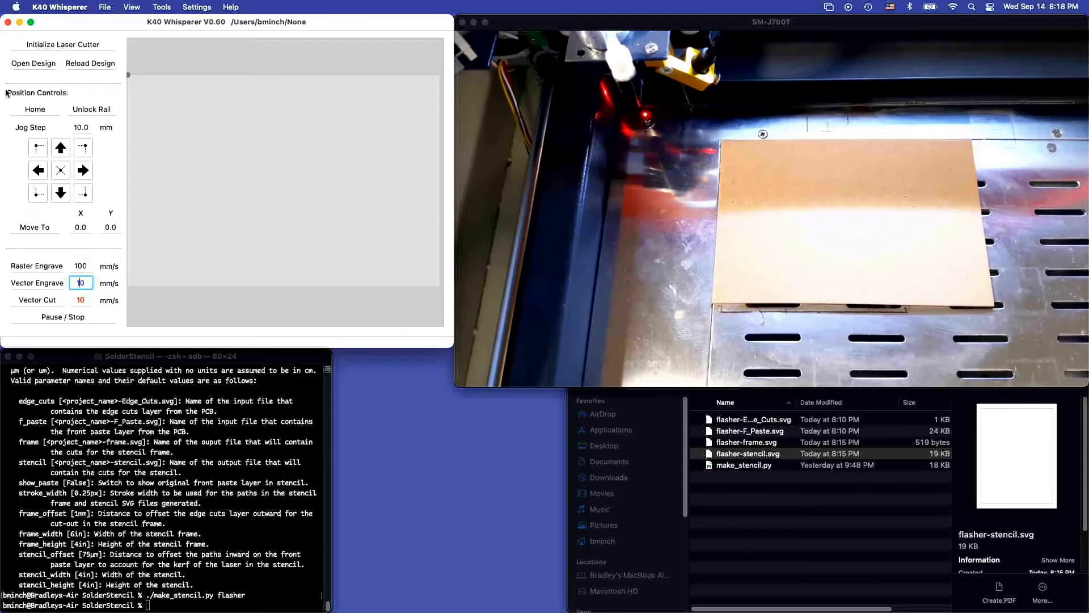
# - Start opening a design and browse to the SolderStencil folder on the Desktop
pyautogui.click(45, 66)
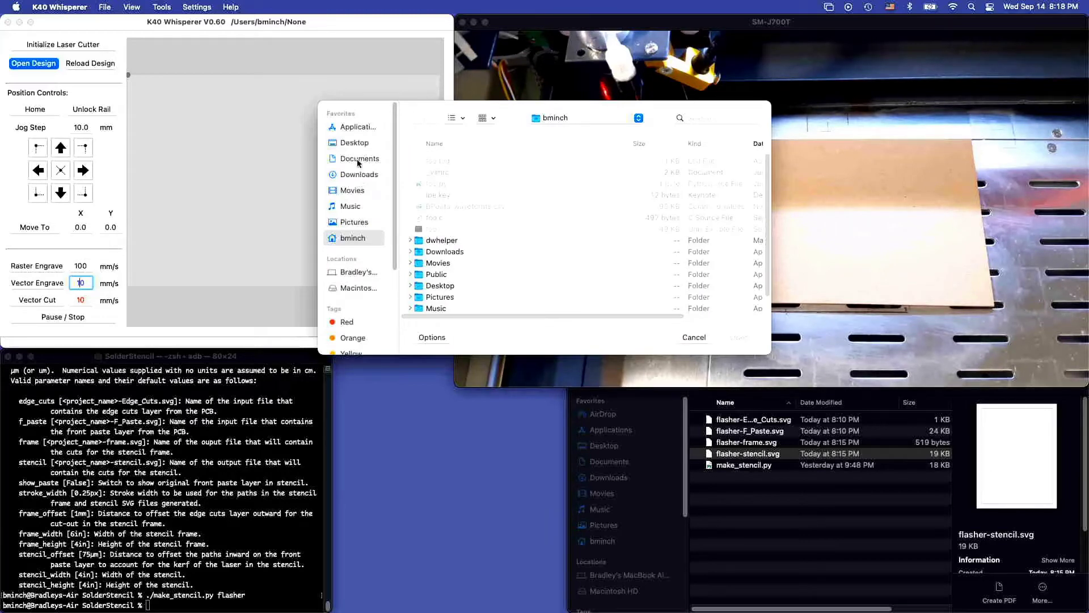
pyautogui.click(352, 143)
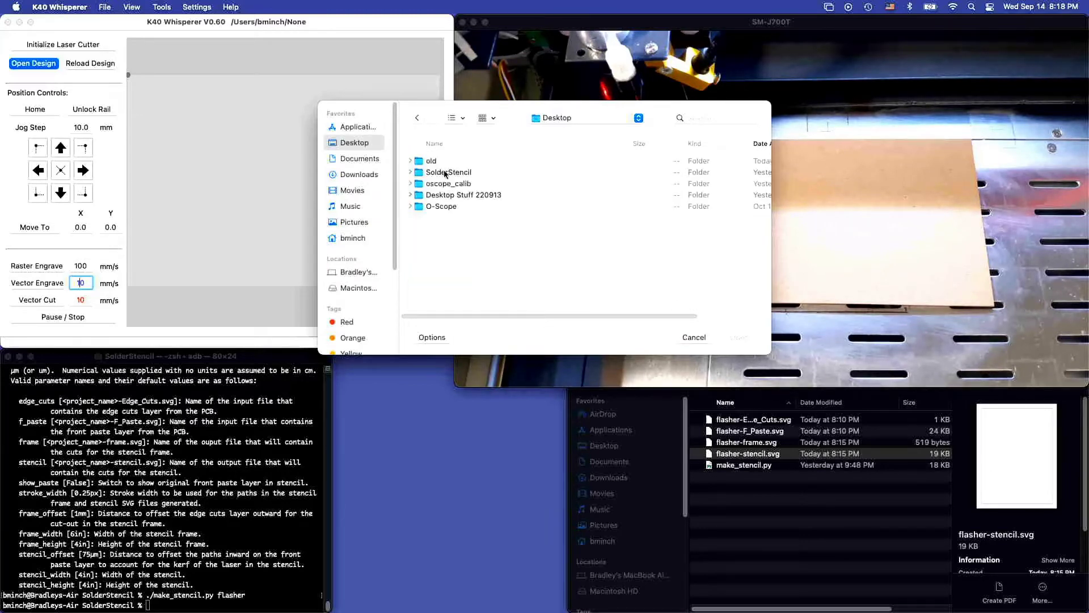
pyautogui.doubleClick(445, 173)
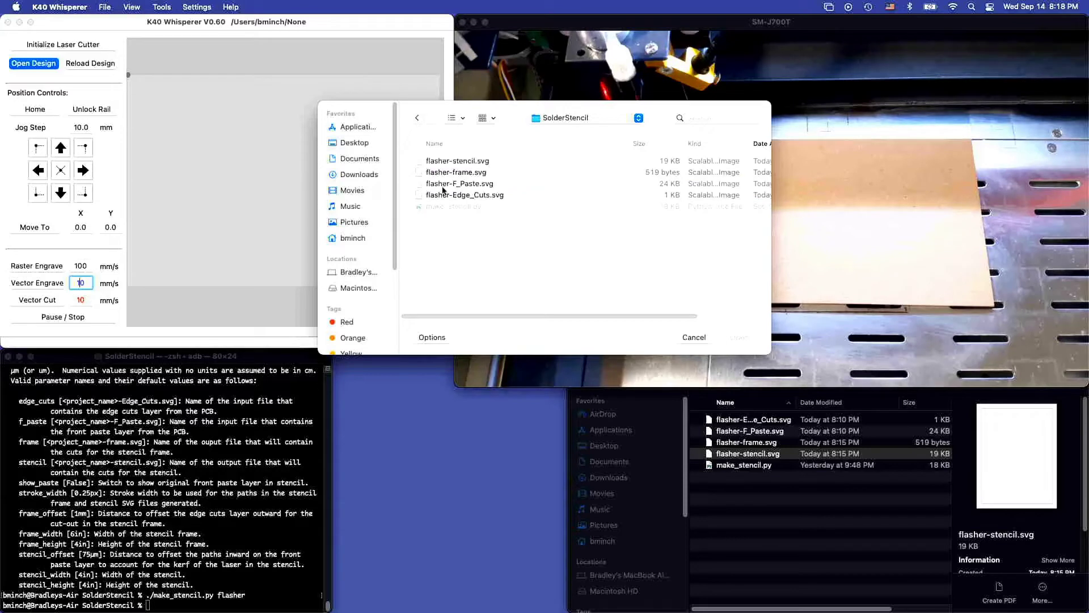